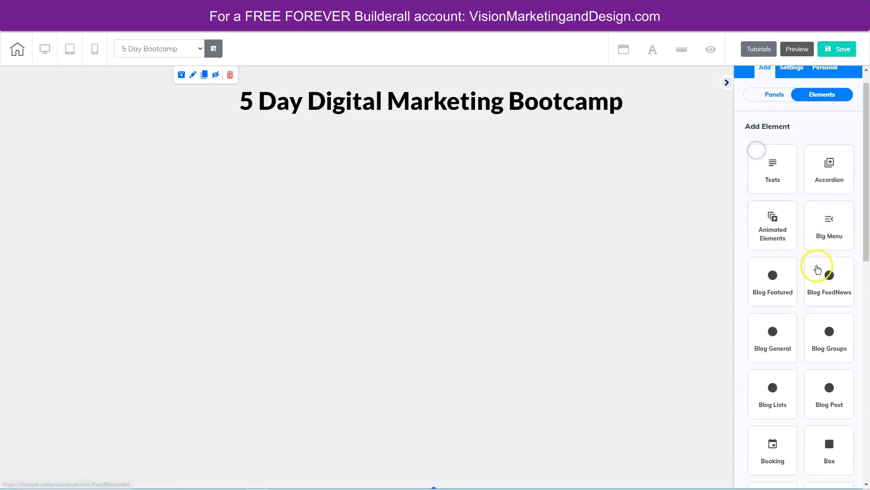
- Add a Video Gallery - Group element below the "5 Day Digital Marketing Bootcamp" heading and select it
left_click(826, 380)
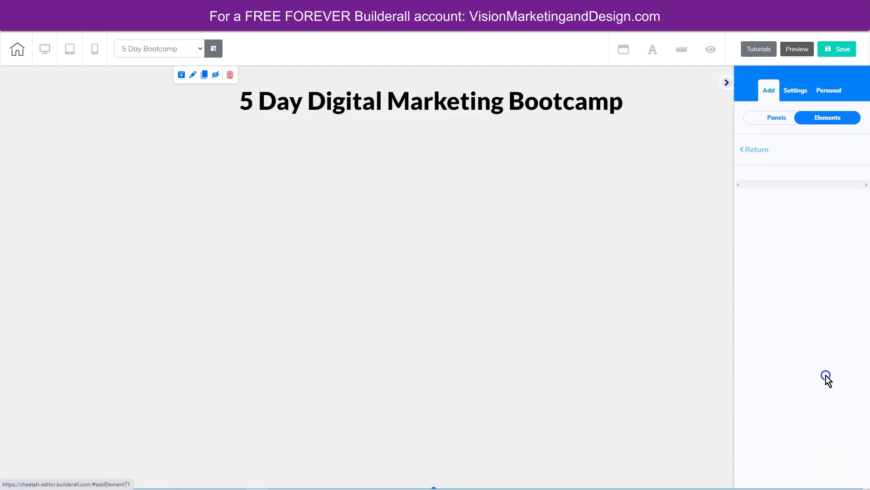
left_click_drag(811, 218, 357, 213)
left_click(295, 189)
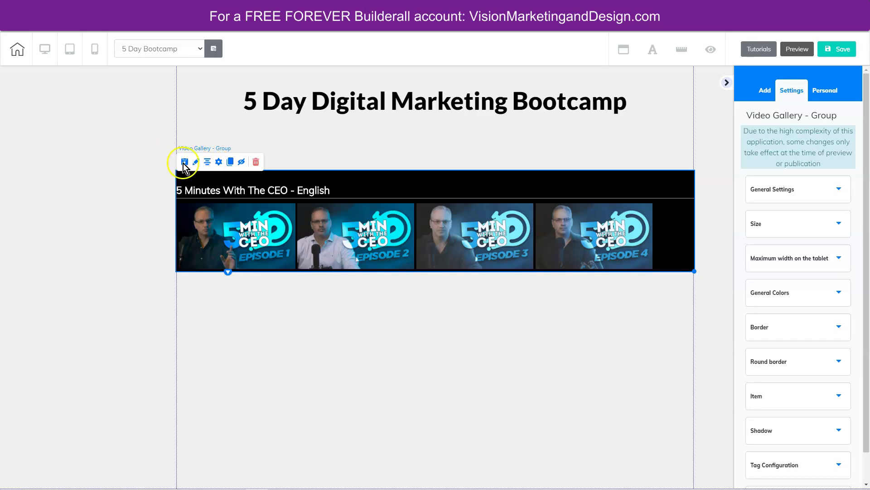
left_click(208, 163)
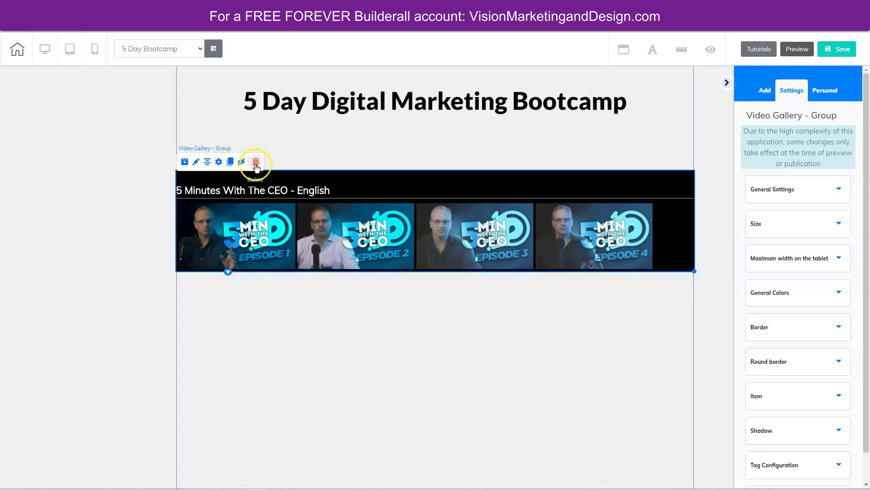
- Rename the video gallery's "5 Minutes With The CEO - English" category to "5 Day Digital Marketing Bootcamp"
left_click(219, 163)
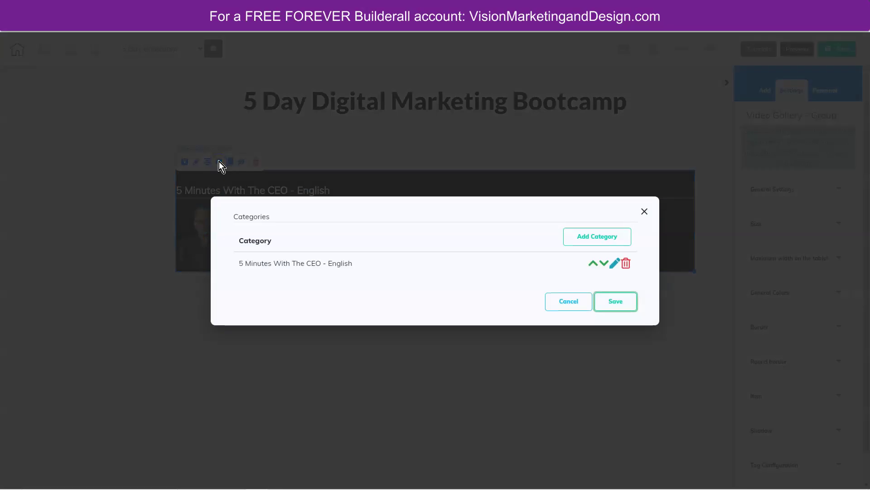
left_click(614, 263)
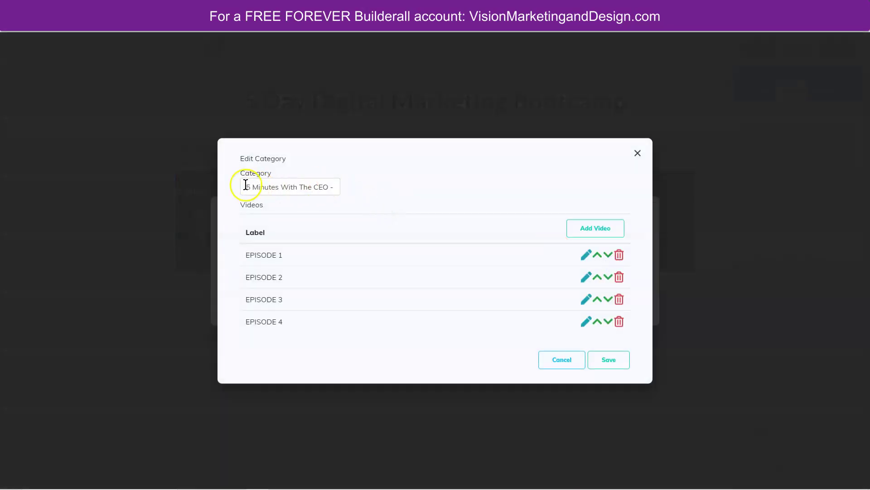
left_click_drag(239, 186, 335, 187)
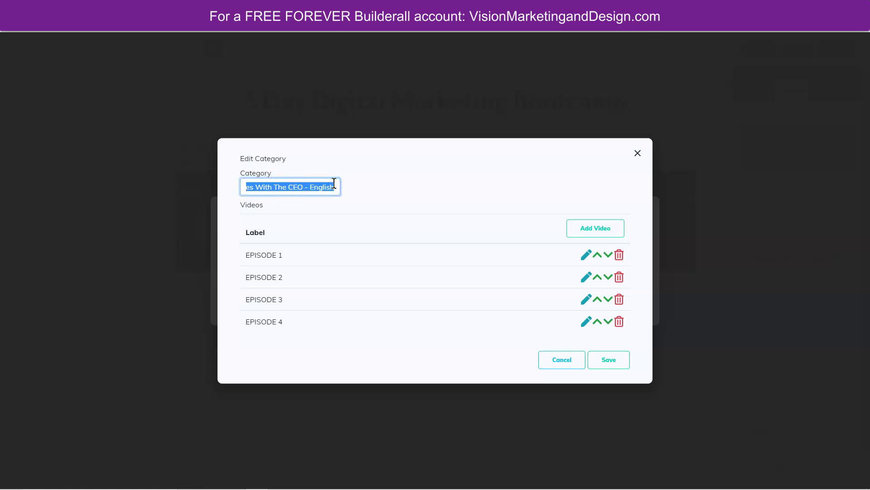
type("5 Day ")
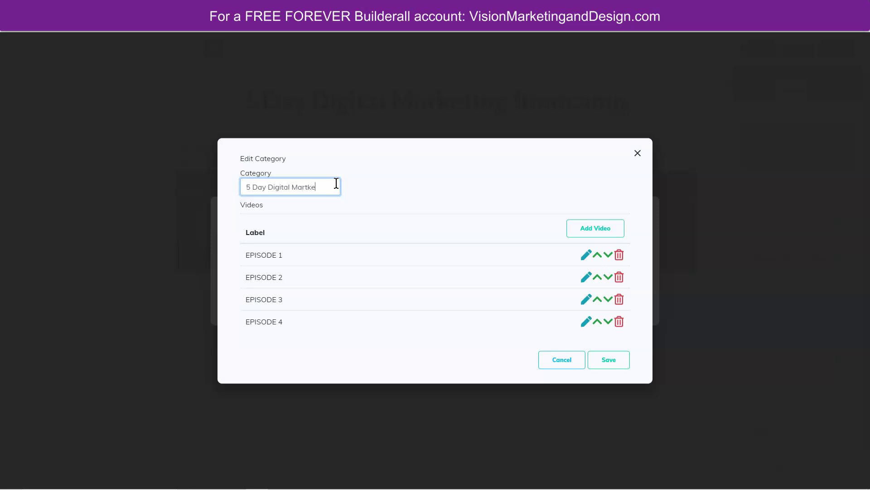
type("Digital Marketing Bootcamp")
left_click(301, 278)
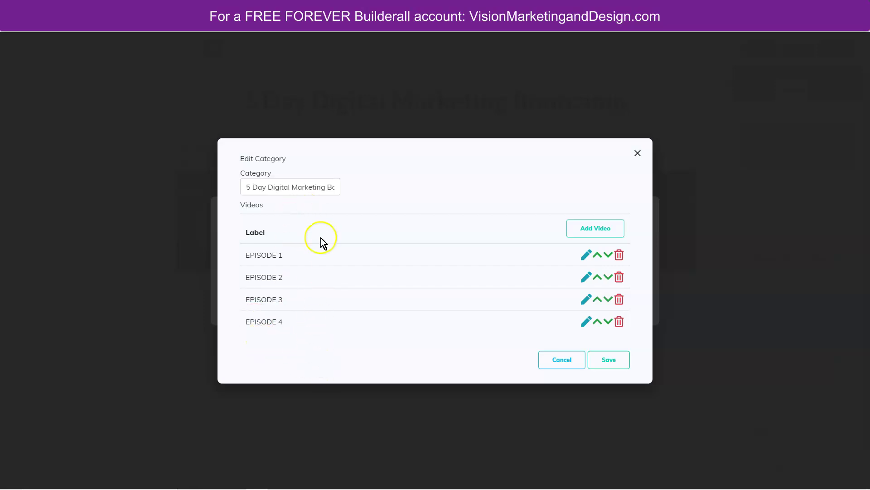
- Replace the EPISODE 1 video's thumbnail with the user file "video gallery image 1"
left_click(585, 257)
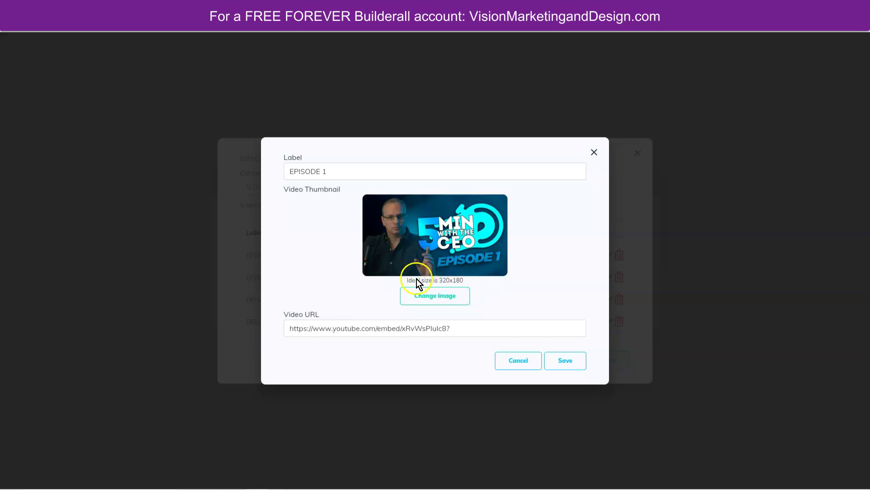
left_click(441, 300)
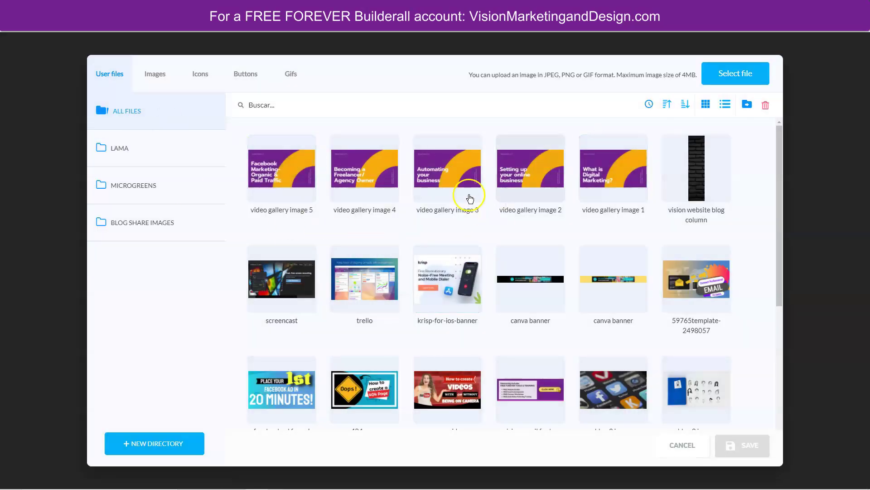
left_click(624, 149)
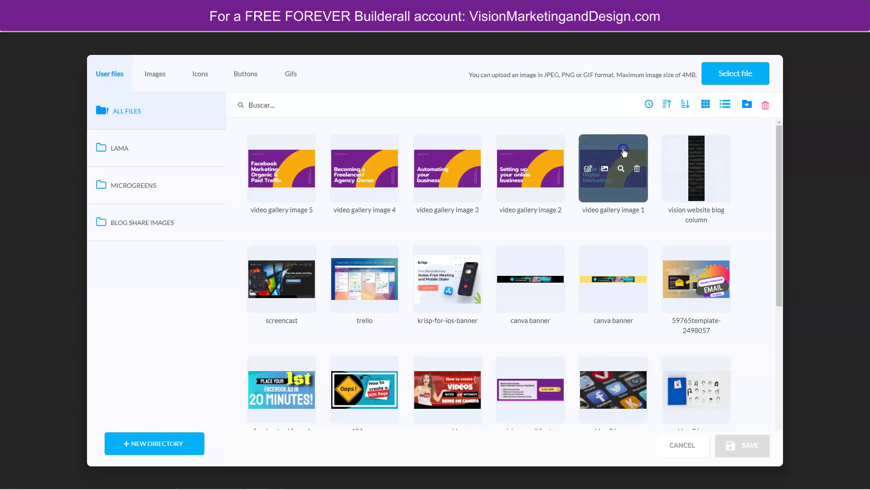
left_click(741, 445)
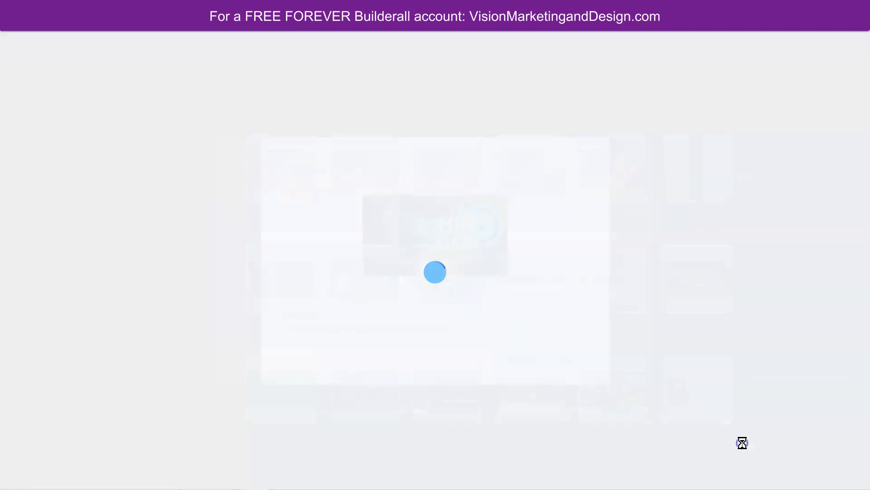
left_click_drag(349, 169, 284, 176)
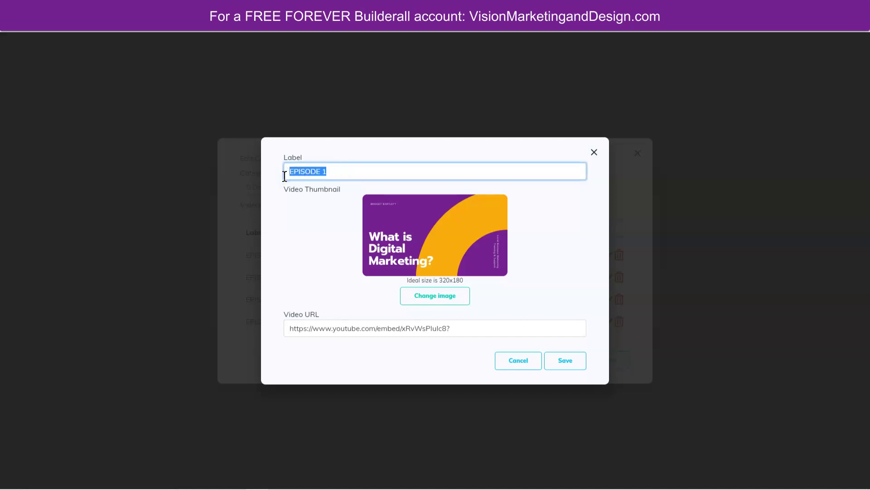
type("h")
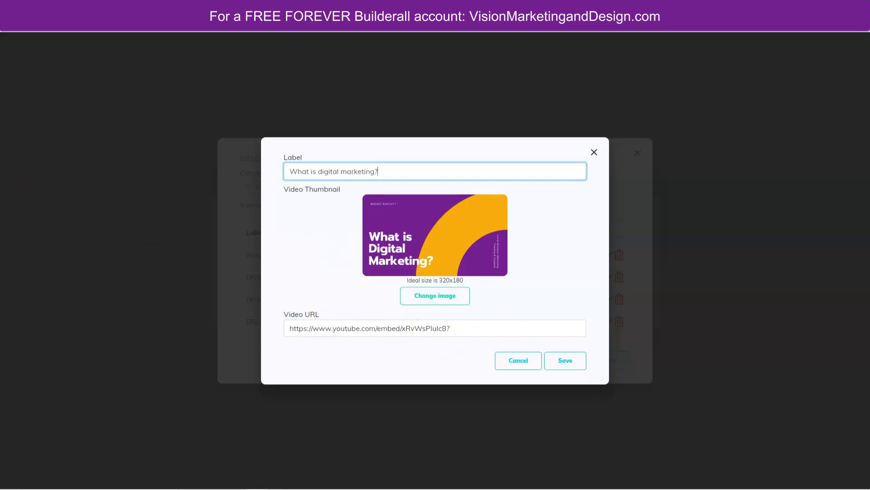
left_click(301, 488)
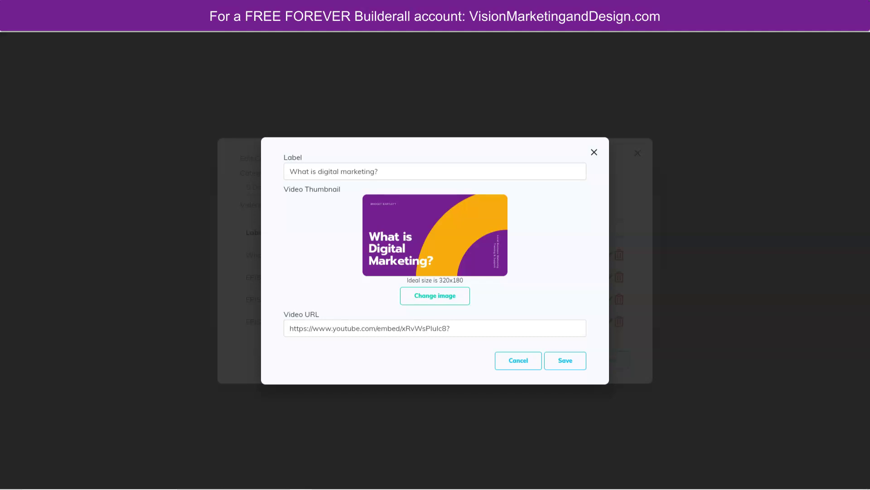
left_click_drag(464, 328, 289, 330)
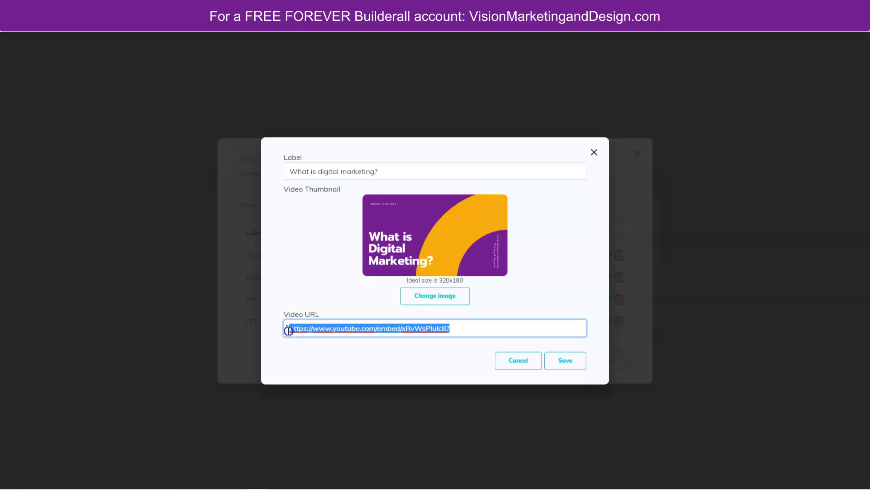
type("https://youtu.be/lIZWx_pt6CI")
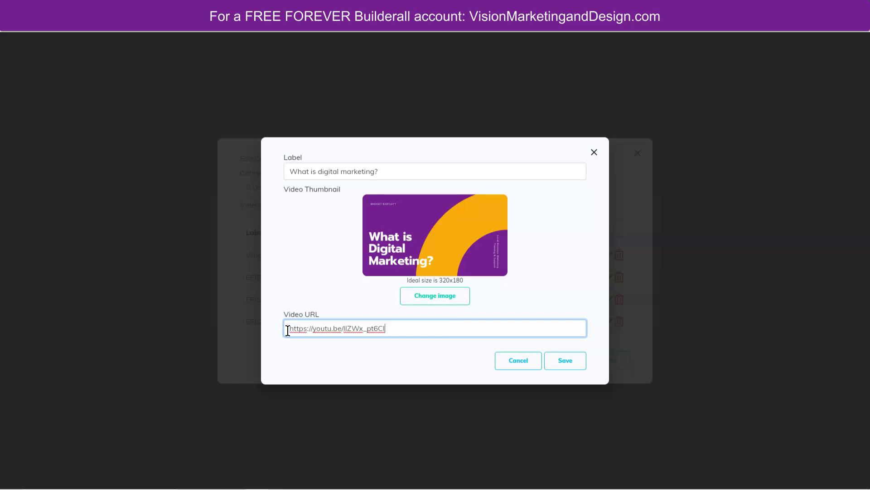
left_click(564, 361)
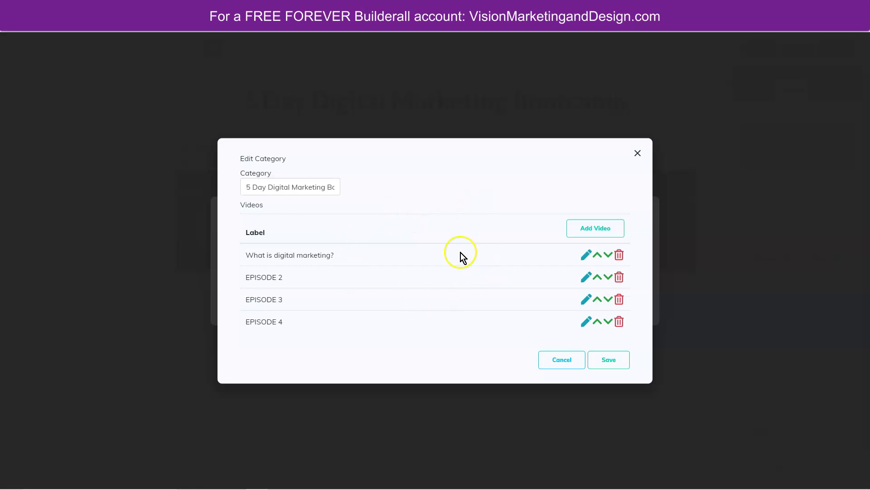
- Replace the EPISODE 2 video's thumbnail with the user file "video gallery image 2"
left_click(587, 277)
left_click(419, 299)
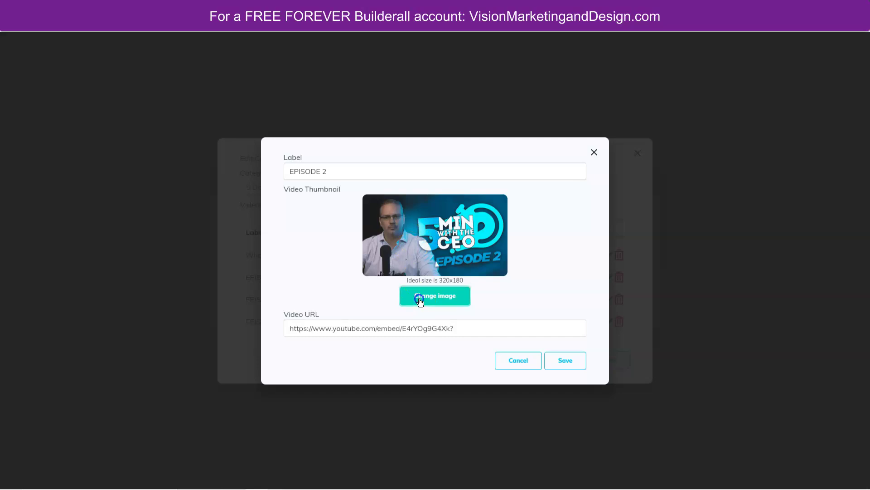
left_click(547, 148)
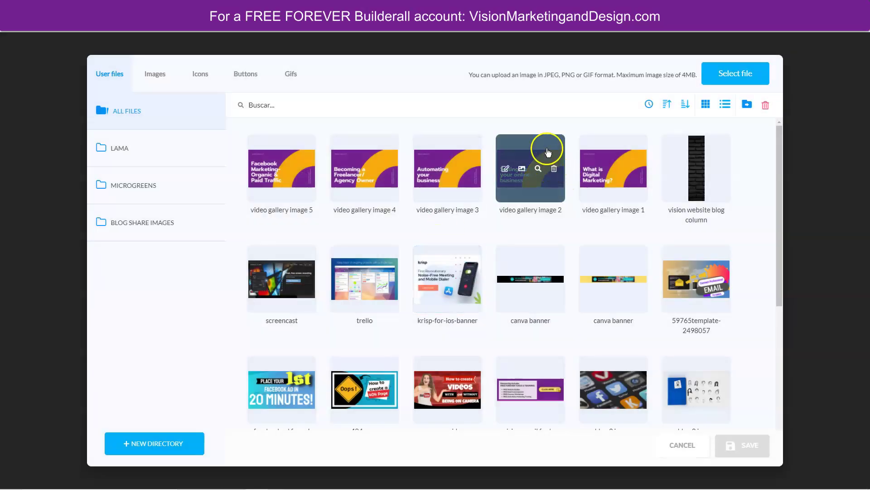
left_click(754, 443)
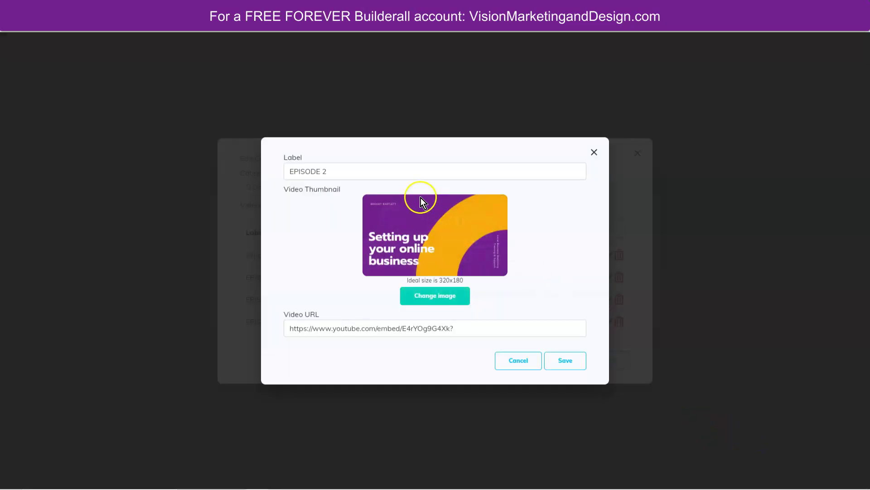
left_click_drag(355, 170, 295, 173)
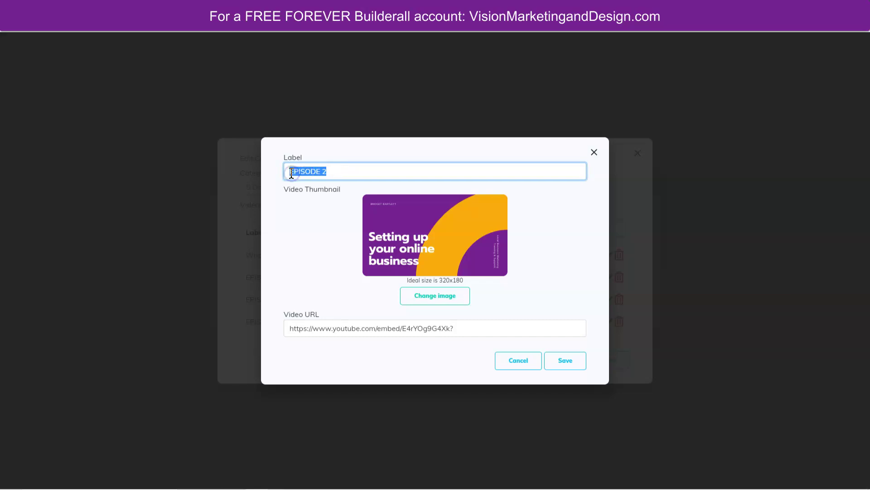
type("6etting up your online business")
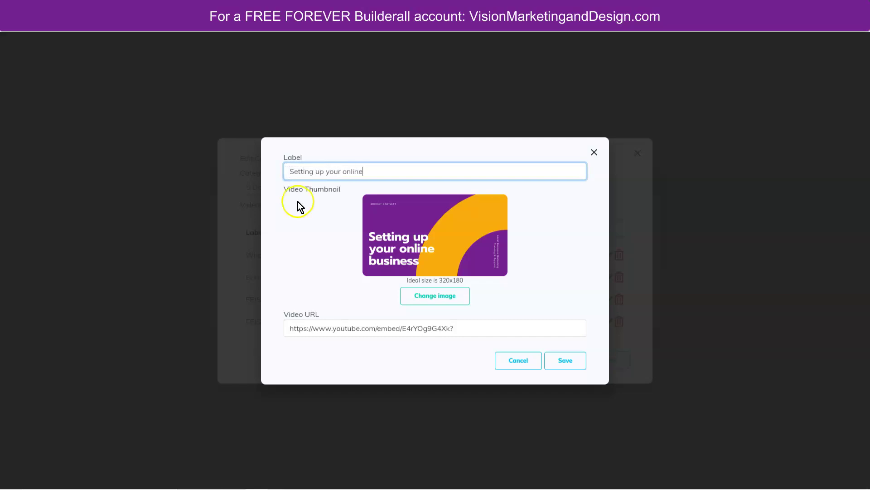
left_click(300, 488)
triple_click(286, 324)
type("https://www.youtube.com/embed/oC1oH_-7fBk?")
left_click(558, 361)
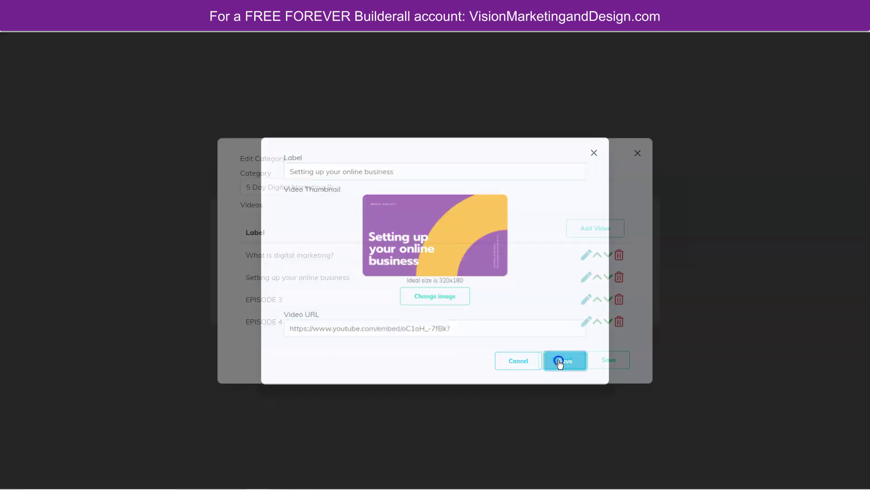
- Replace the EPISODE 3 video's thumbnail with the user file "video gallery image 3"
left_click(585, 300)
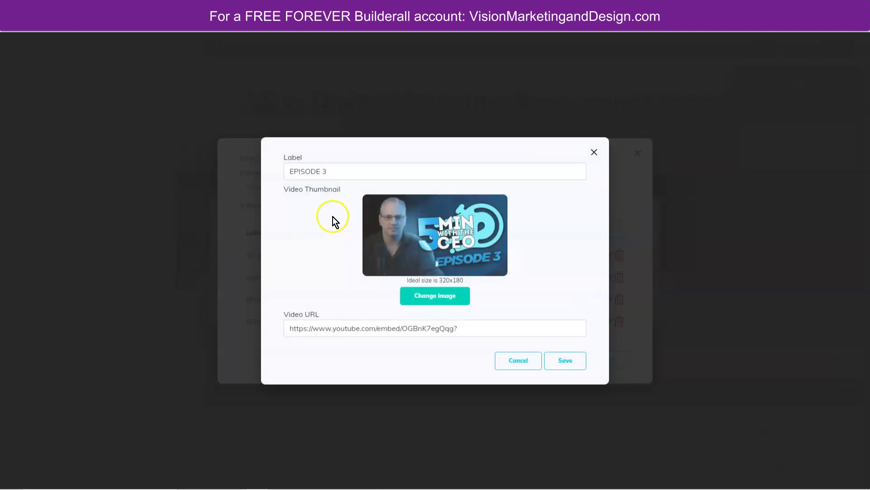
left_click(433, 295)
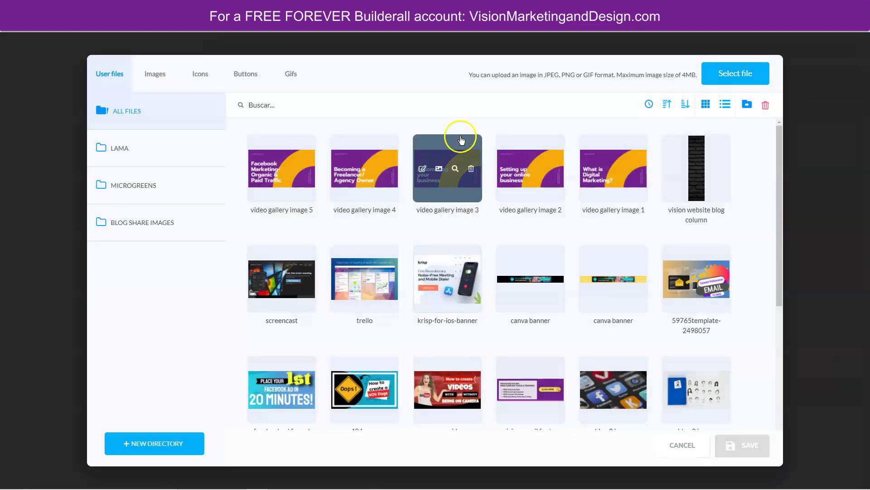
left_click(461, 141)
left_click(745, 445)
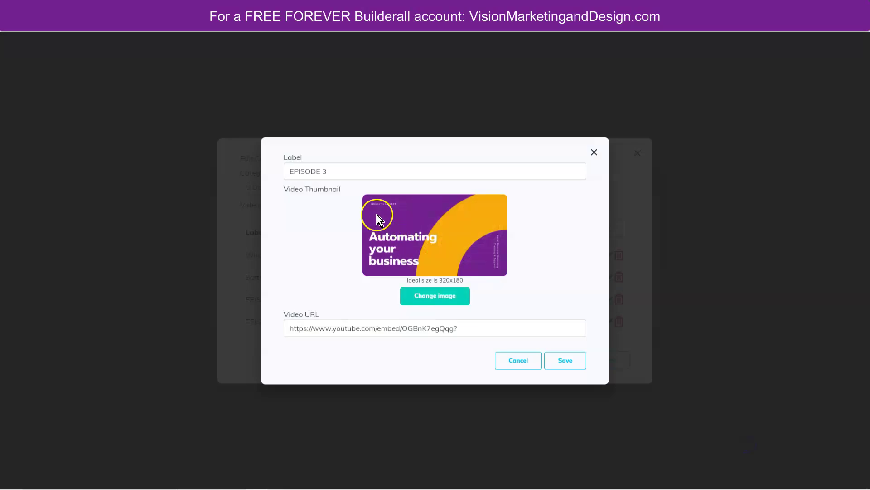
left_click_drag(338, 172, 290, 171)
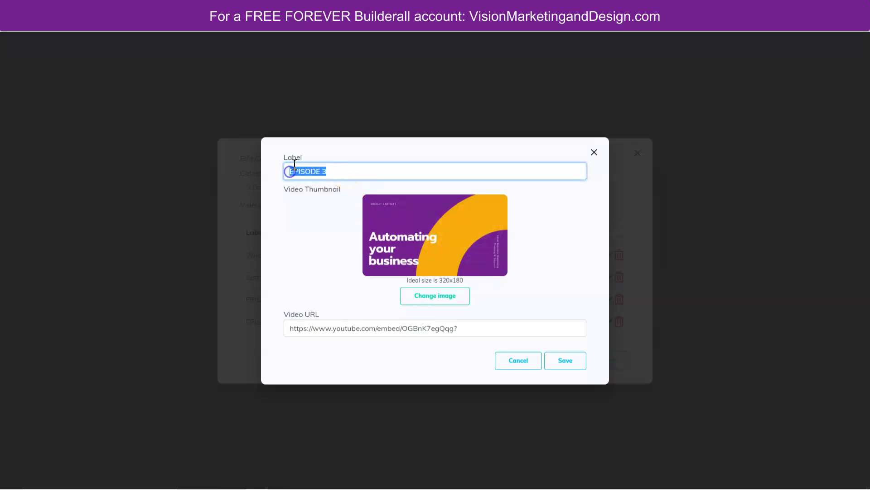
type("Automating your")
key("Tab")
triple_click(289, 328)
type("https://youtu.be/eCyiWnXGHsU")
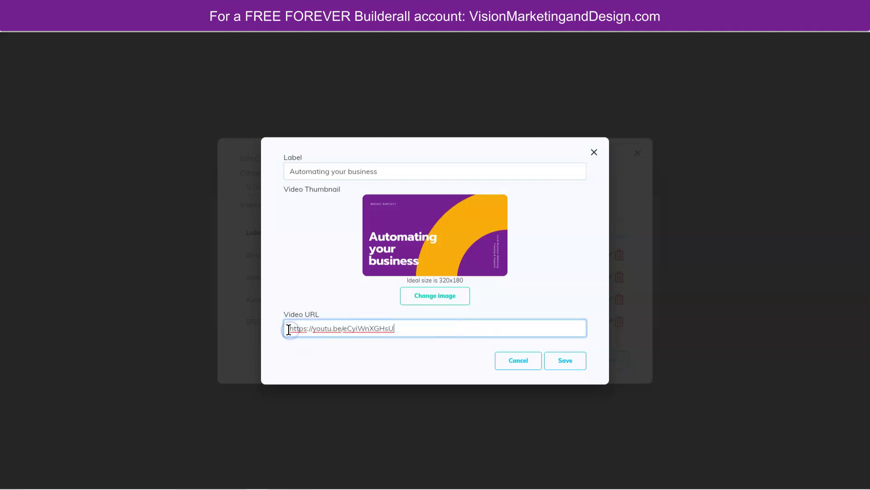
left_click(565, 361)
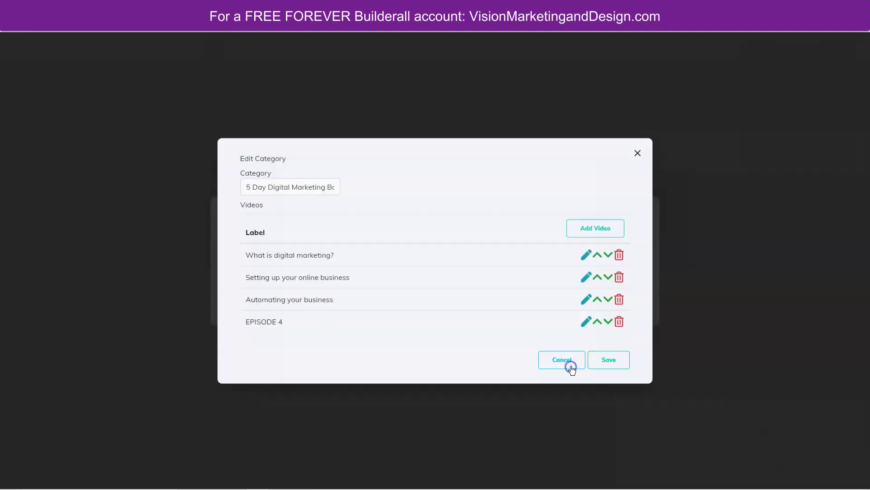
- Replace the EPISODE 4 video's thumbnail with the user file "video gallery image 4"
left_click(585, 324)
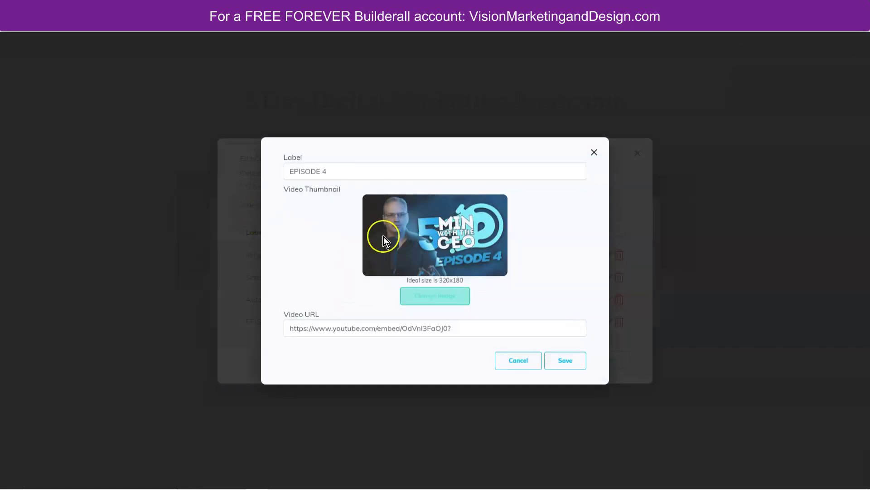
left_click(434, 297)
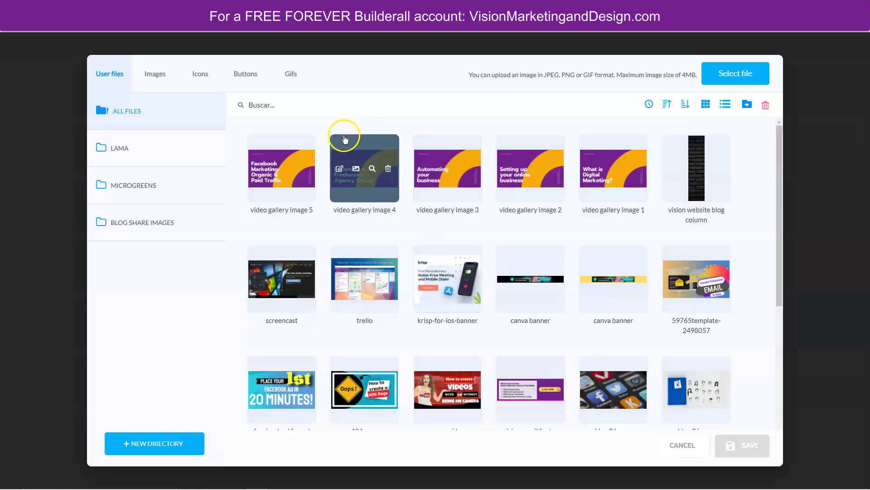
left_click(344, 140)
left_click(741, 450)
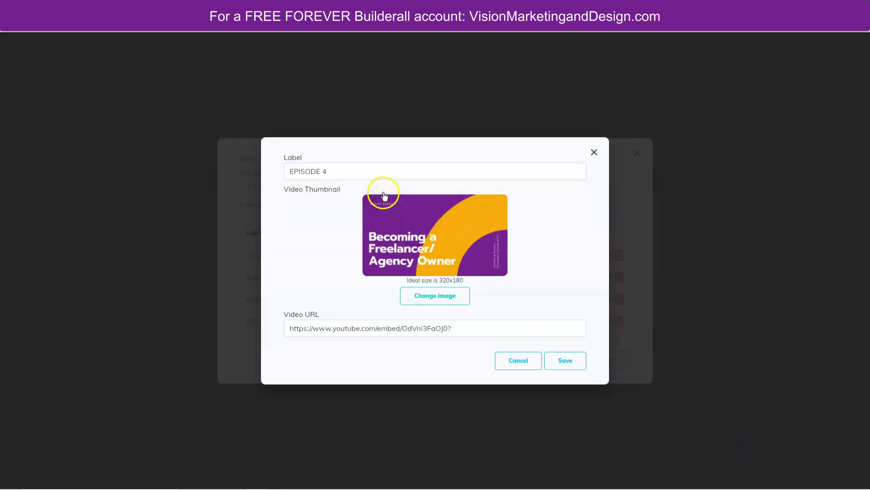
- Label the fourth video "Becoming a Freelancer/ Agency Owner", replace its URL with the matching YouTube link, and save it
left_click_drag(356, 177, 287, 171)
type("Becoming a Freelancer/ Agency Owner")
left_click(301, 488)
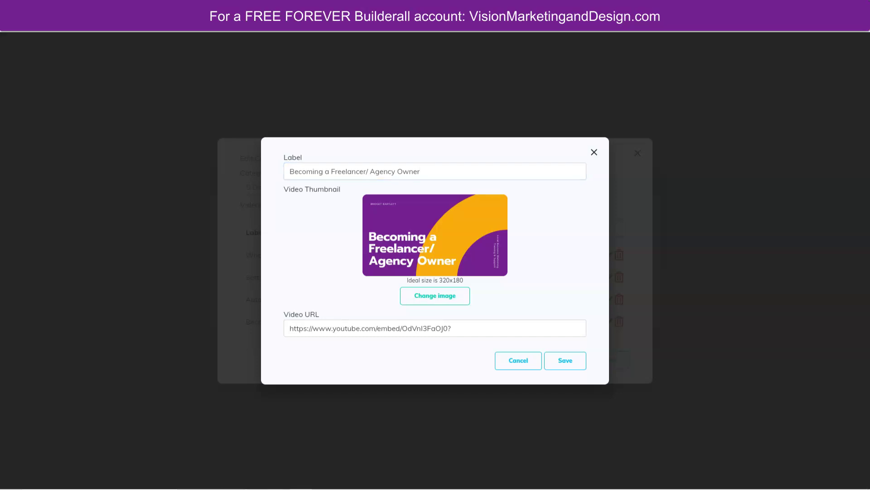
left_click_drag(467, 328, 284, 330)
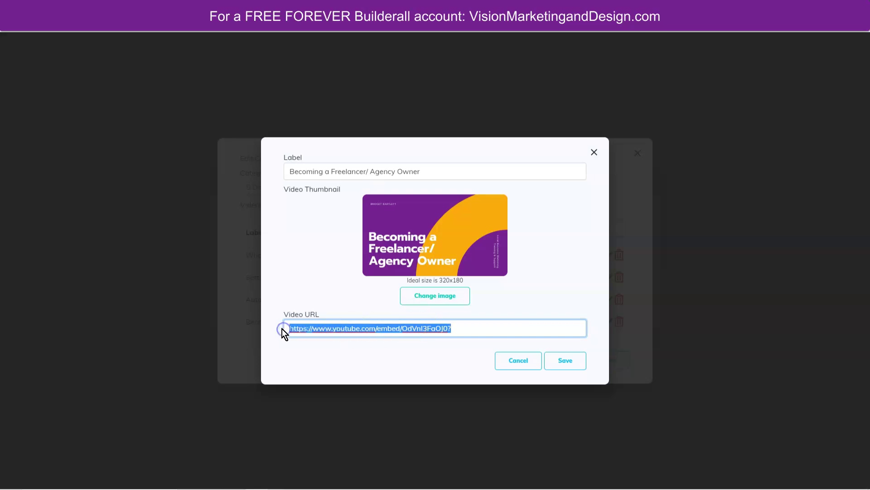
key("ctrl+v")
left_click(567, 361)
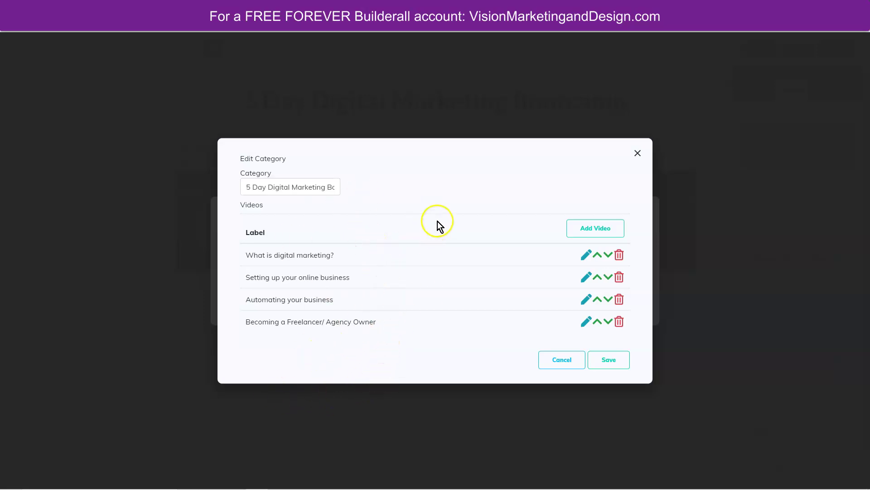
- Add a fifth video to the category with the user file "video gallery image 5" as its thumbnail
left_click(600, 232)
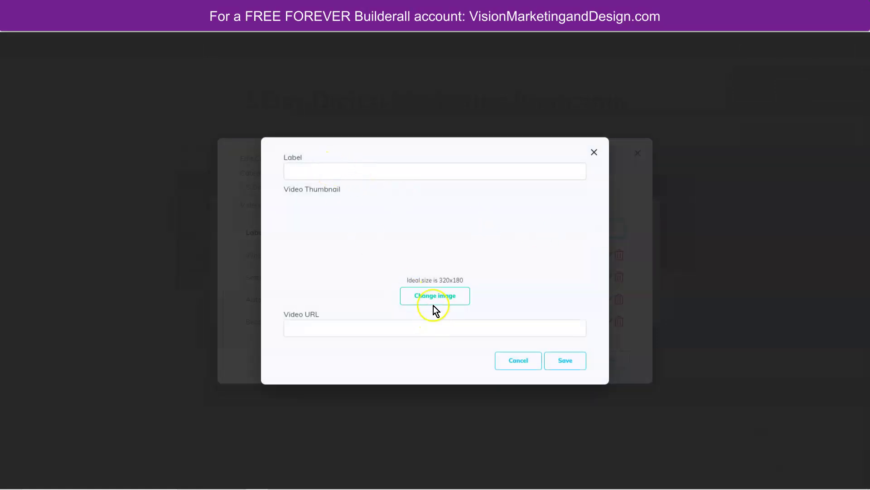
left_click(435, 295)
left_click(283, 147)
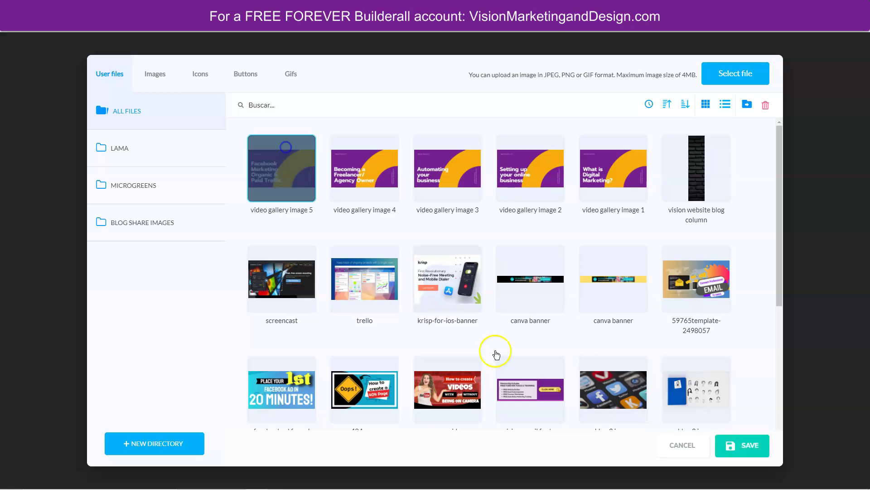
left_click(756, 445)
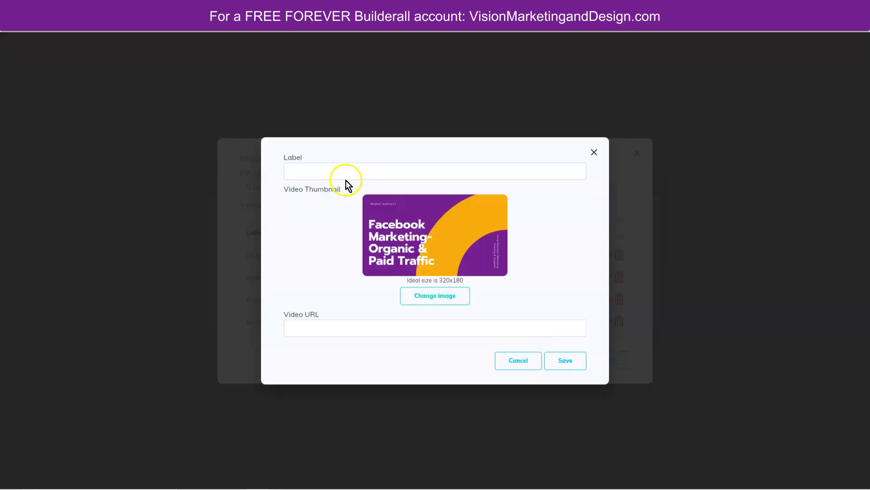
- Label the fifth video "Facebook Marketing", fill in its video URL with the copied link, and save it
left_click(342, 172)
type("Facebook Marketing")
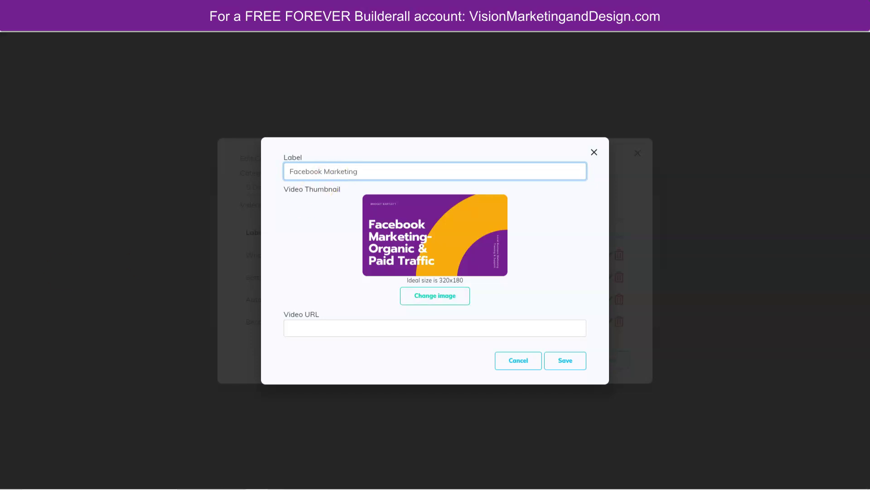
left_click(301, 488)
left_click(301, 330)
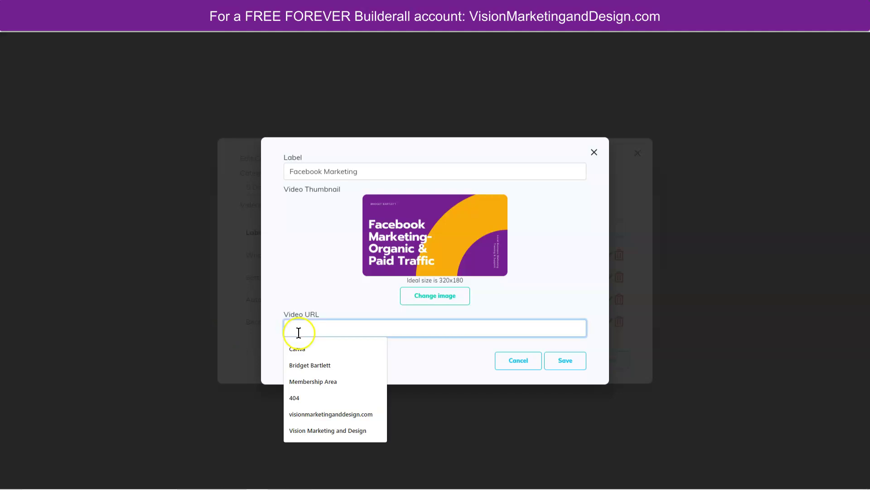
key("ctrl+v")
left_click(566, 361)
- Save the edited category and the gallery's category list, and save the 5 Day Bootcamp page
left_click(613, 374)
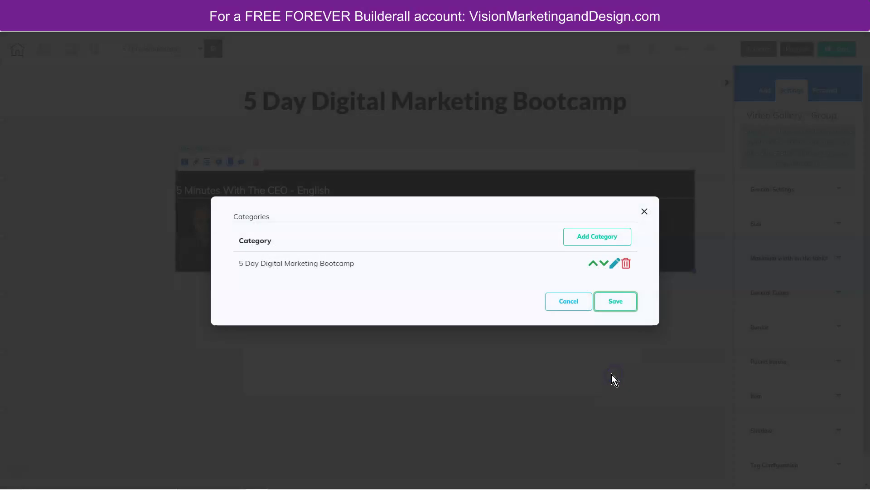
left_click(619, 305)
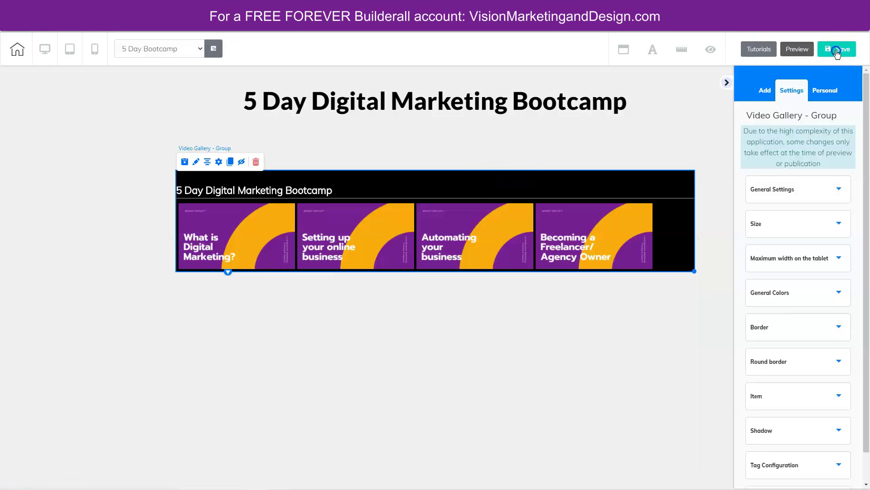
left_click(837, 49)
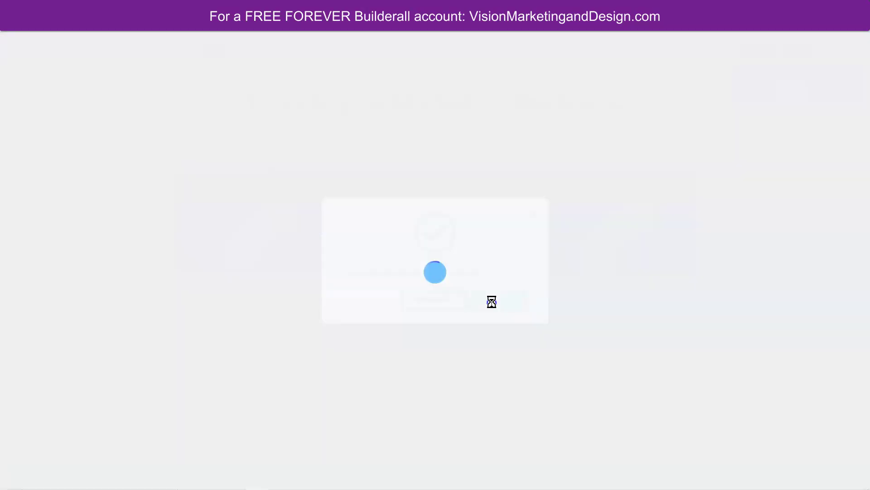
left_click(559, 181)
- Preview the page and open each of the first four gallery videos to check its player and episode details
left_click(797, 49)
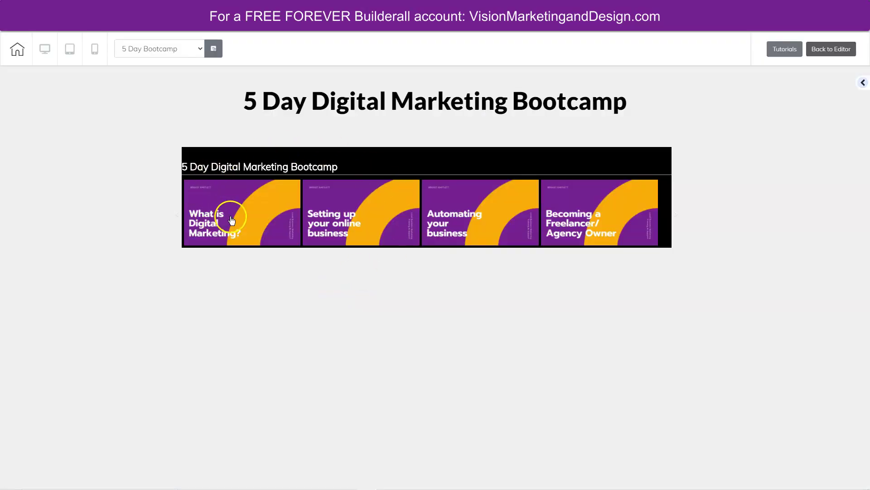
left_click(229, 207)
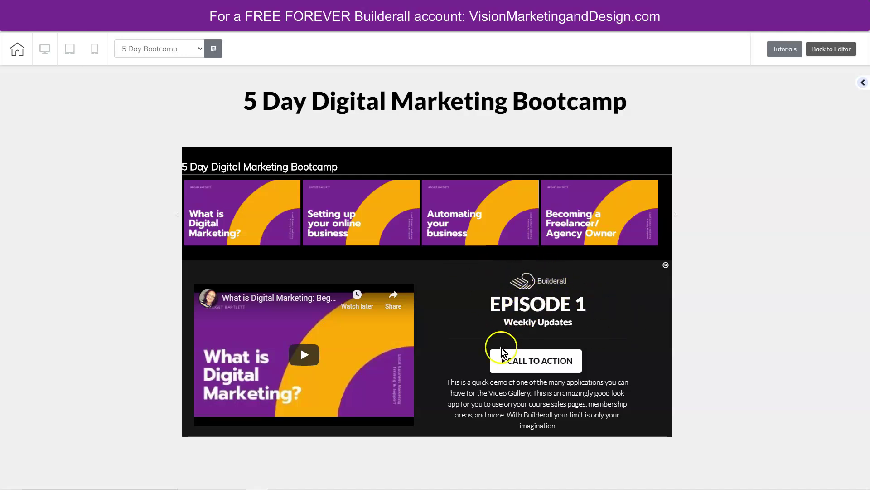
left_click(362, 214)
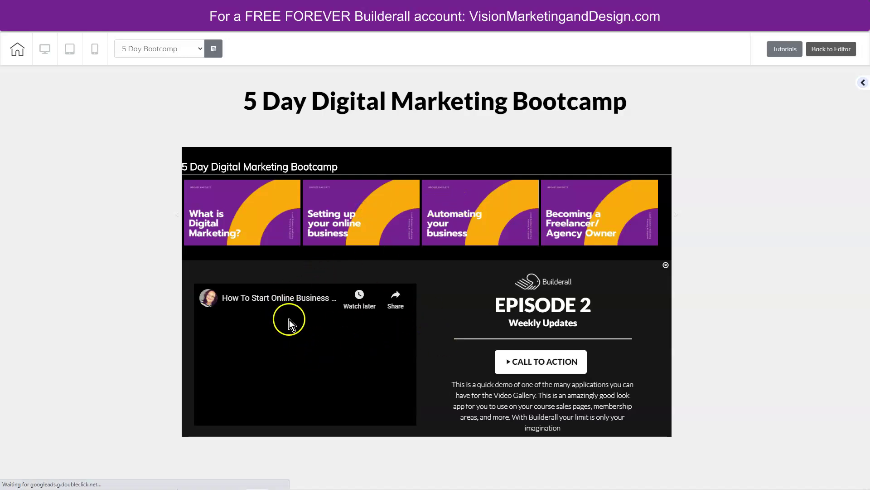
left_click(469, 203)
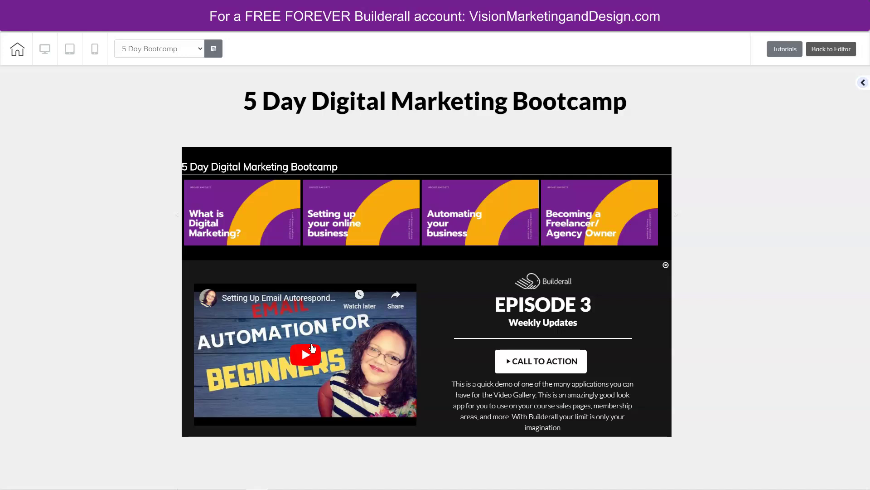
left_click(575, 220)
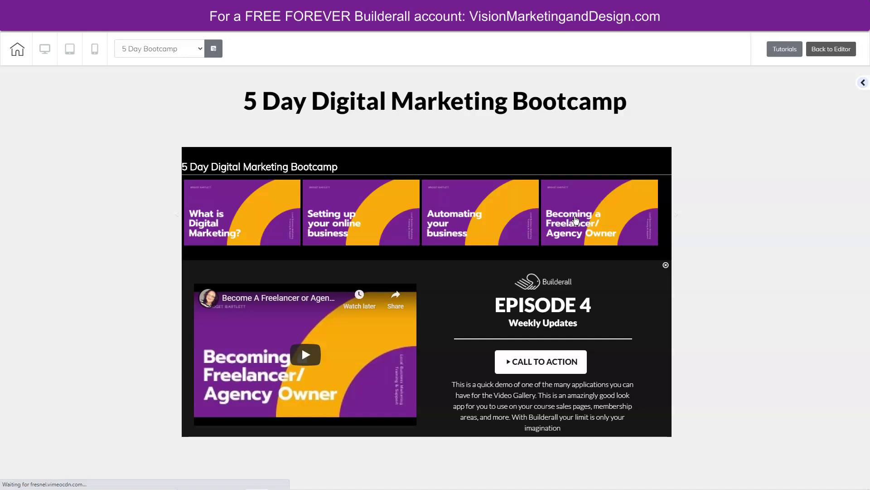